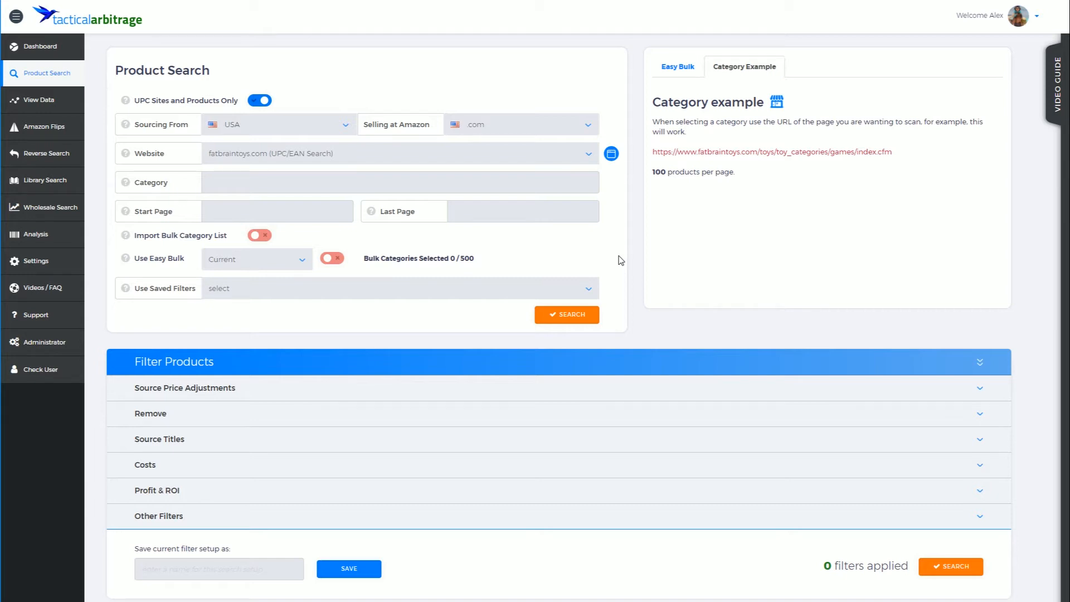
- Select fatbraintoys.com (UPC/EAN Search) as the website, then enable the bulk category list import and open its new-file upload
{"action": "left_click", "coordinate": [285, 158]}
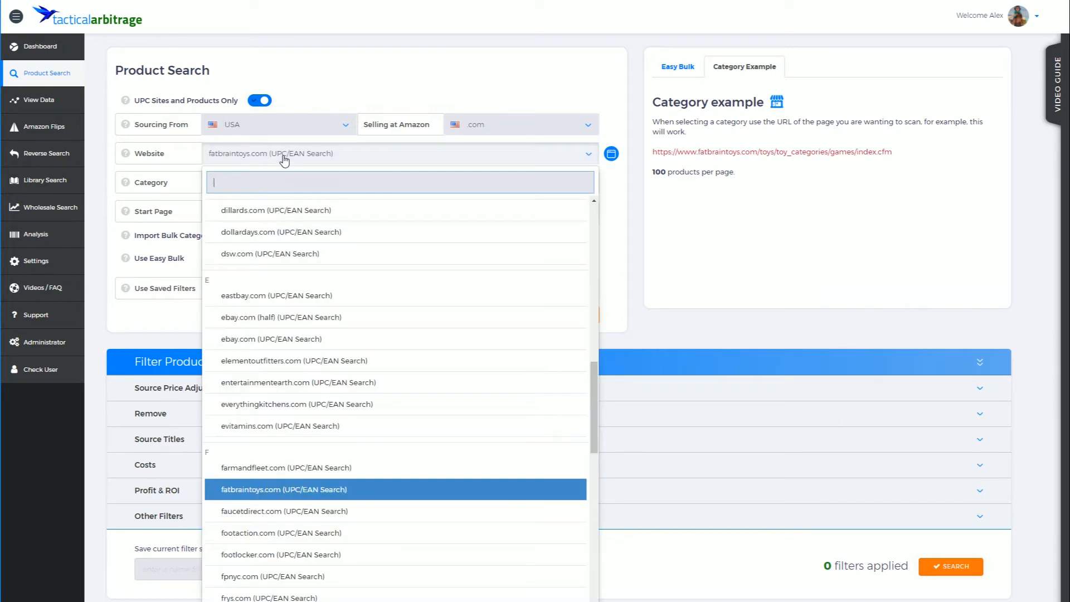
{"action": "left_click", "coordinate": [305, 490]}
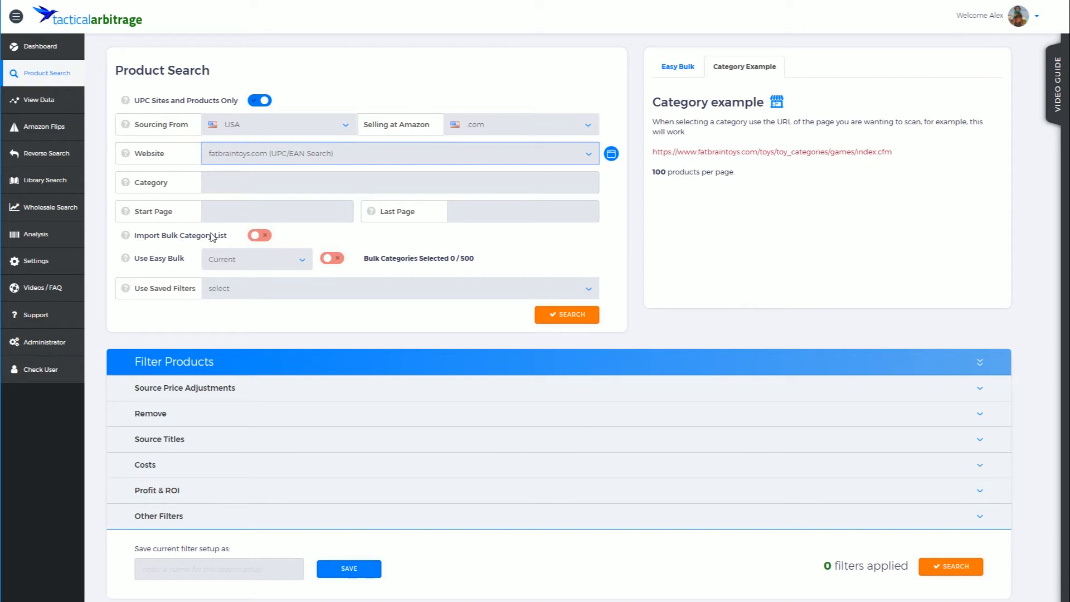
{"action": "left_click", "coordinate": [259, 236]}
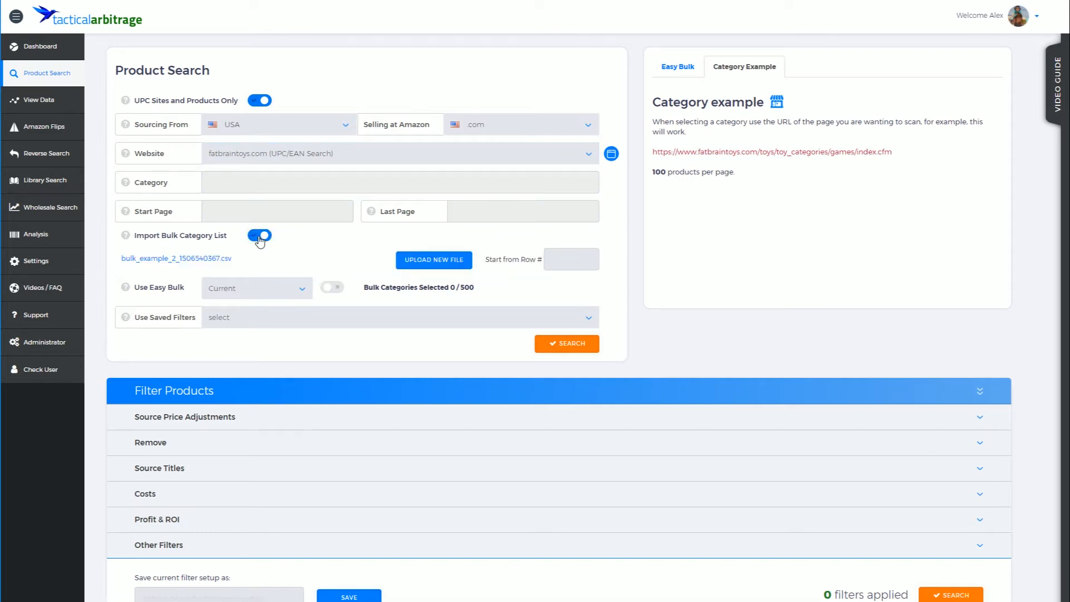
{"action": "left_click", "coordinate": [437, 264]}
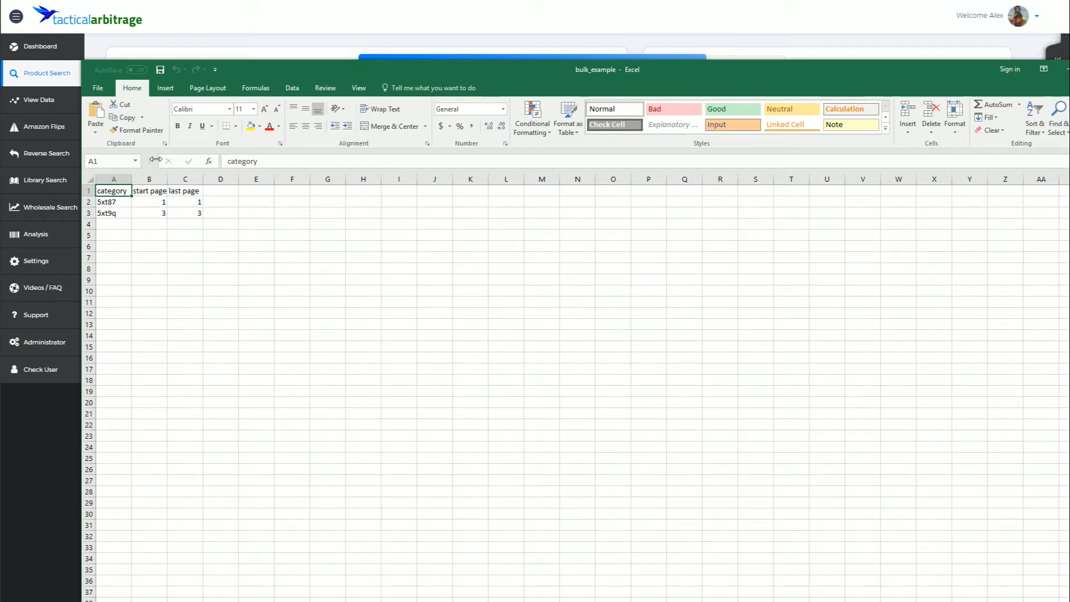
- Examine the category, start page and last page columns and their sample rows in the bulk_example workbook in Excel
{"action": "left_click", "coordinate": [119, 177]}
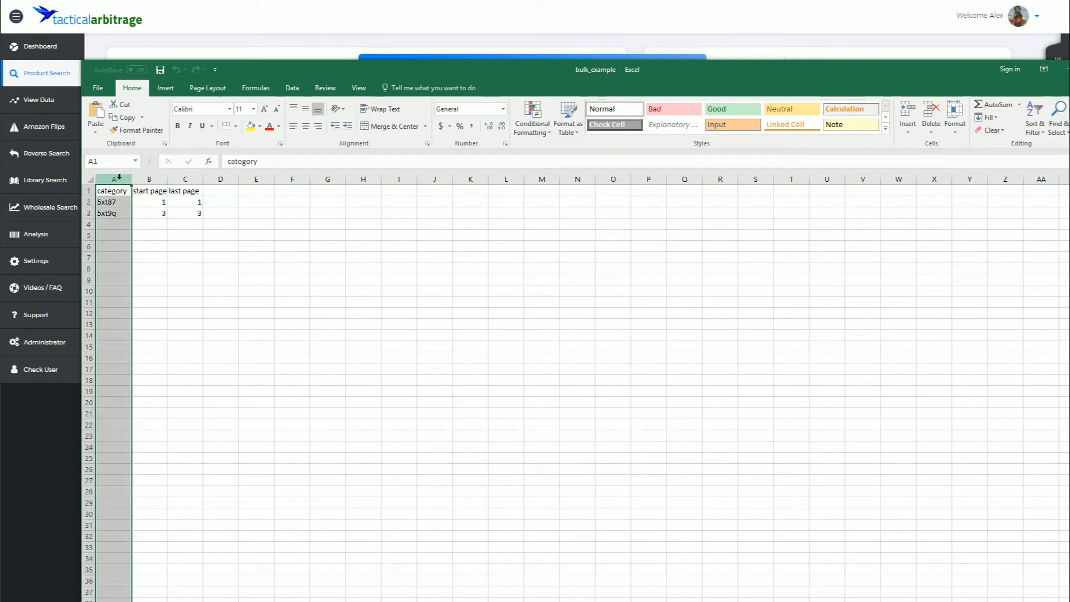
{"action": "left_click", "coordinate": [148, 177]}
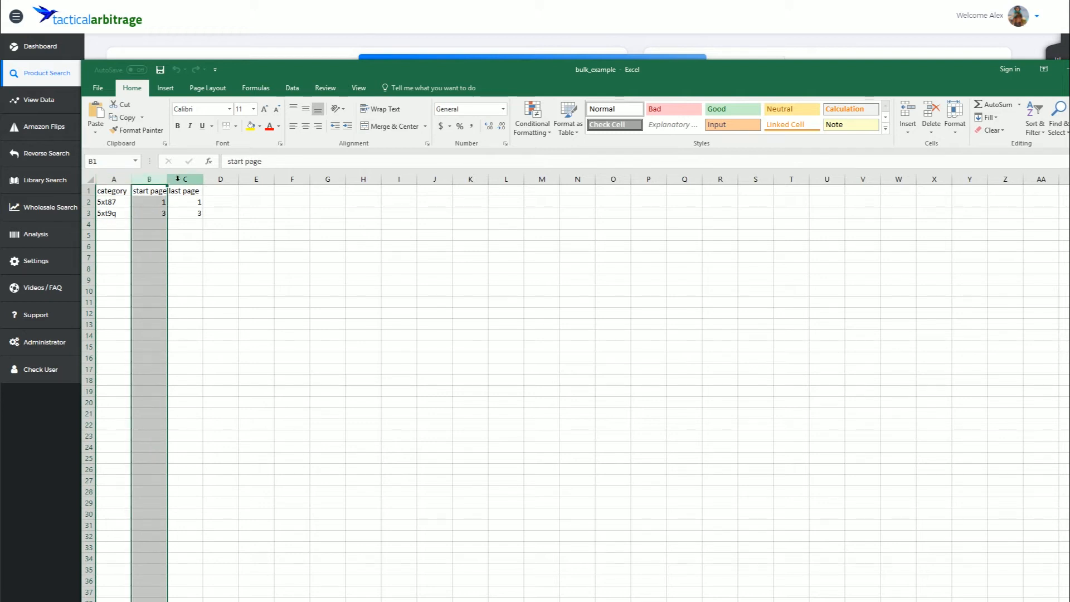
{"action": "left_click", "coordinate": [179, 177]}
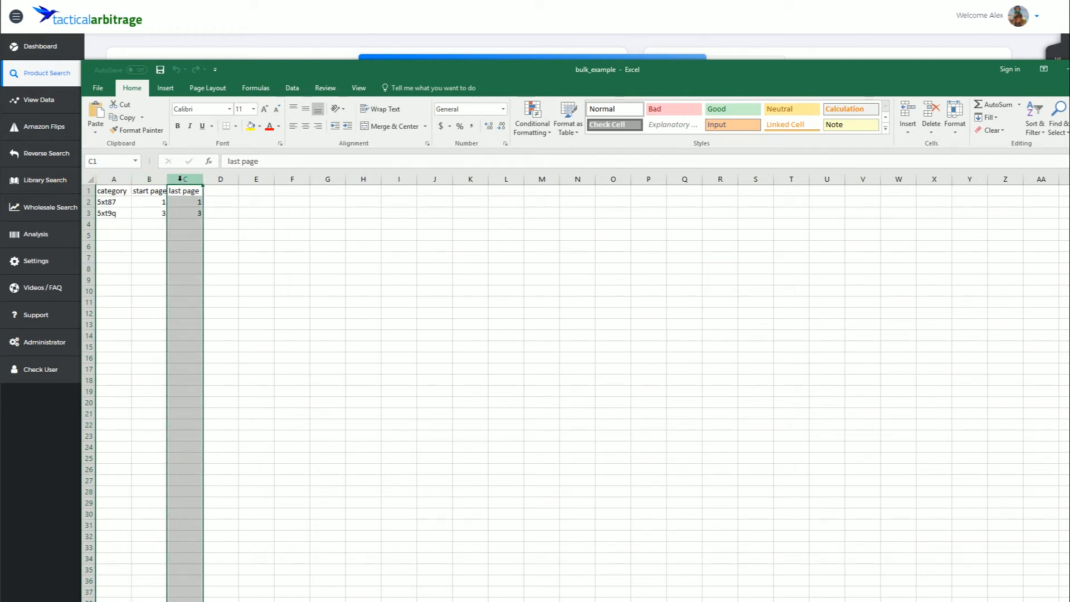
{"action": "left_click", "coordinate": [147, 179]}
{"action": "left_click_drag", "start_coordinate": [147, 182], "coordinate": [176, 177]}
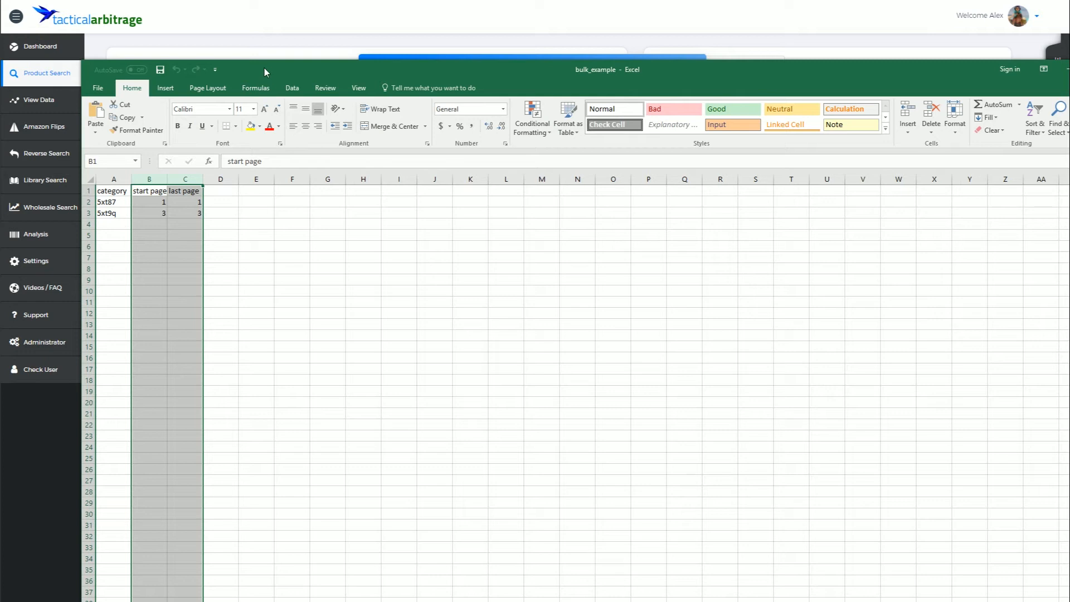
{"action": "left_click_drag", "start_coordinate": [267, 68], "coordinate": [473, 83]}
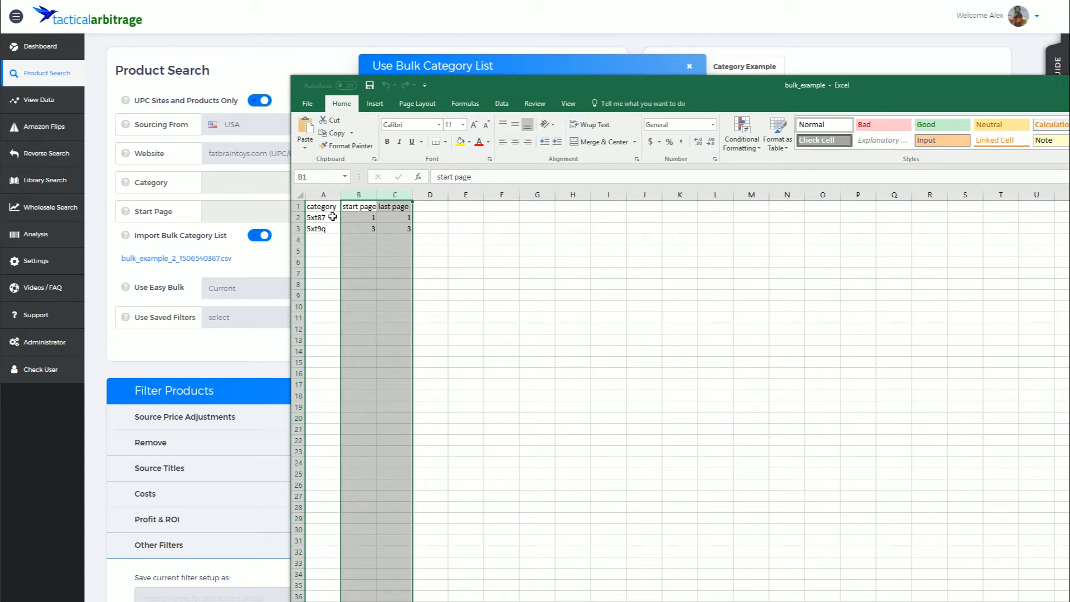
{"action": "left_click", "coordinate": [357, 240]}
{"action": "left_click", "coordinate": [365, 217]}
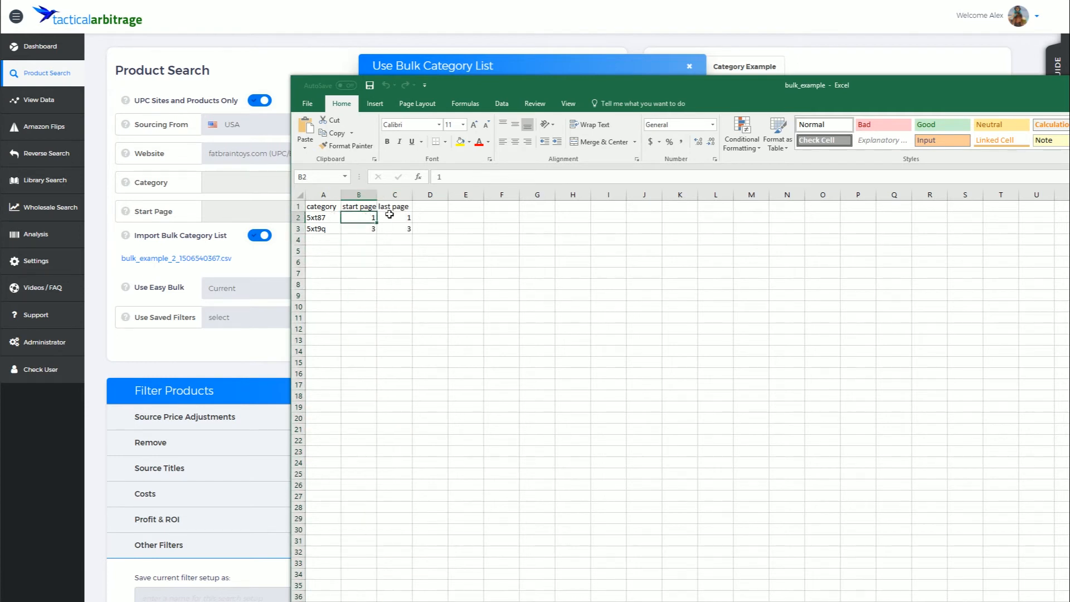
{"action": "left_click", "coordinate": [397, 217]}
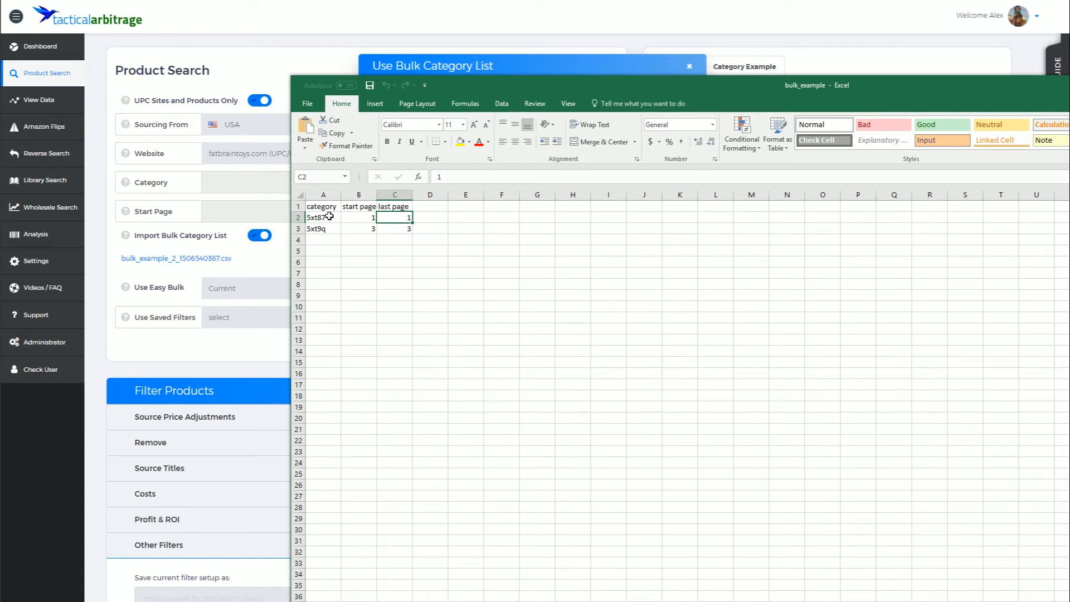
{"action": "left_click", "coordinate": [335, 307]}
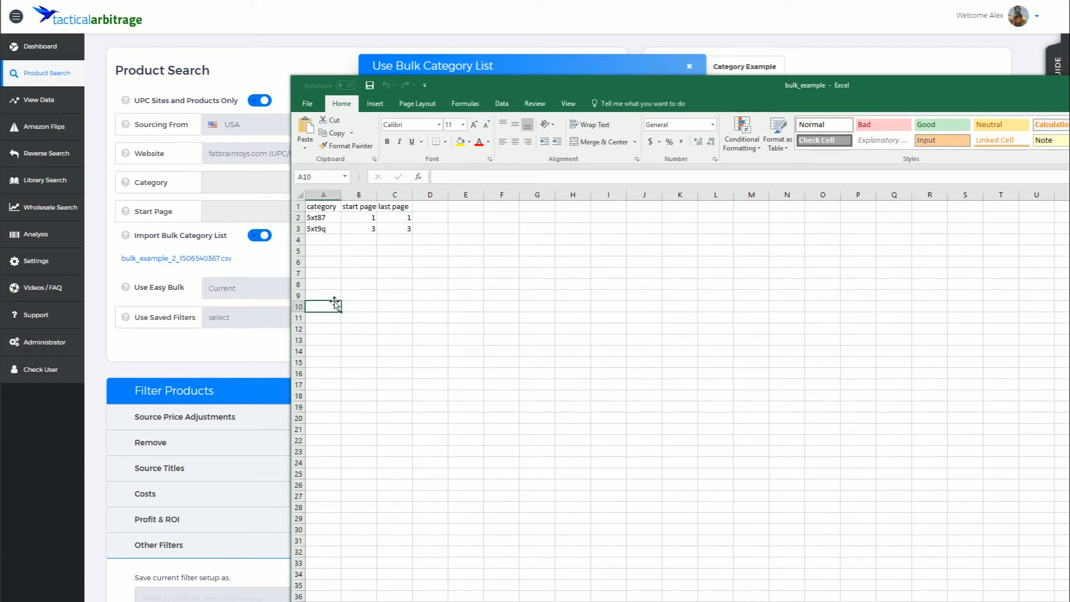
{"action": "left_click", "coordinate": [330, 218]}
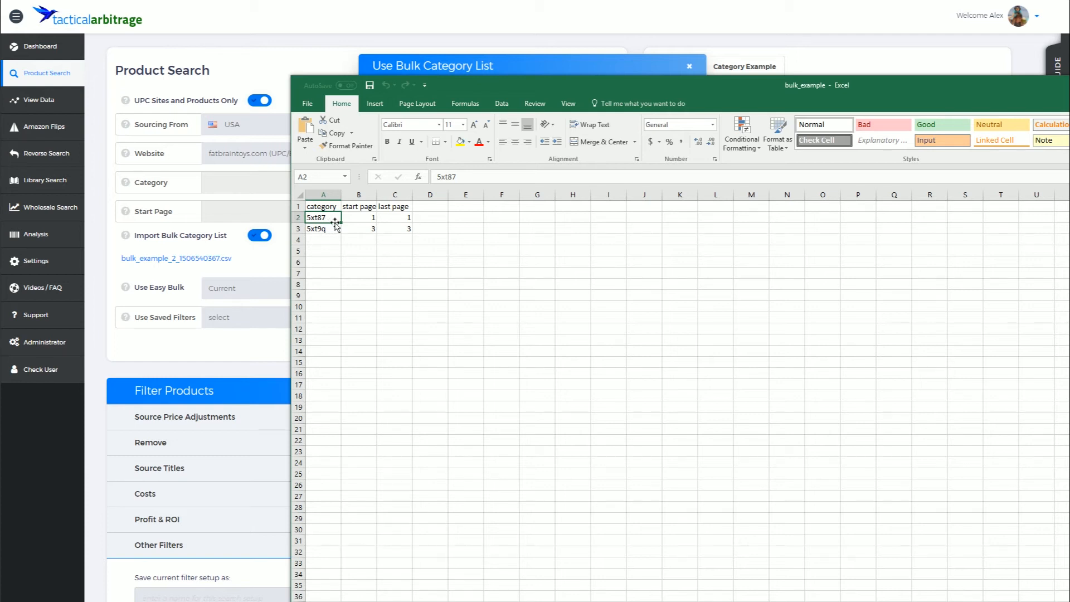
{"action": "left_click", "coordinate": [327, 226]}
{"action": "left_click", "coordinate": [326, 217]}
- Widen the category column of the example sheet and close the bulk category list dialog without uploading a file
{"action": "left_click_drag", "start_coordinate": [341, 194], "coordinate": [394, 193]}
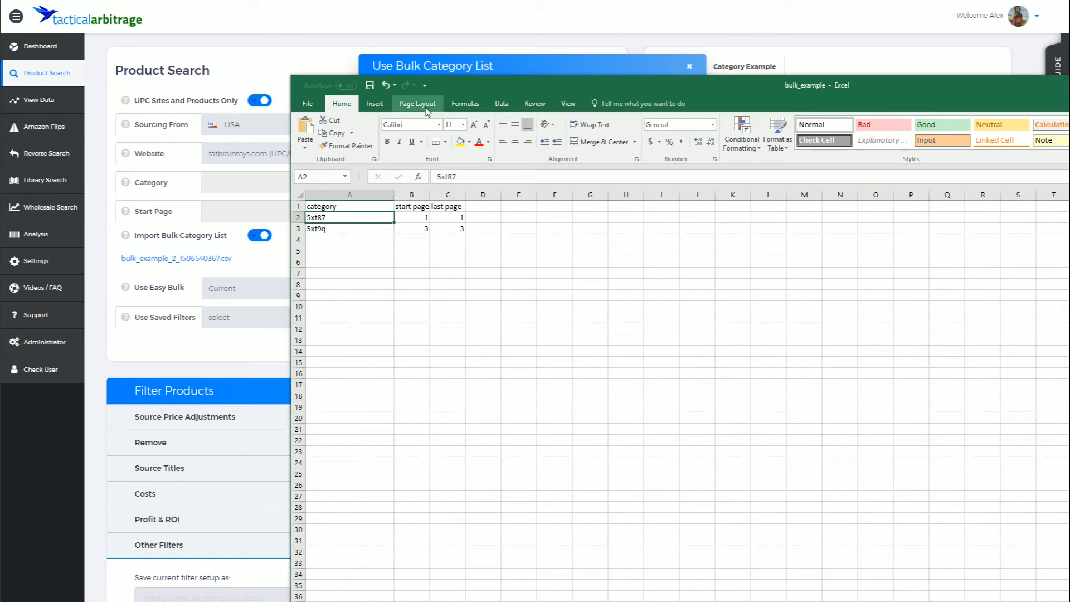
{"action": "mouse_move", "coordinate": [449, 85]}
{"action": "left_mouse_down"}
{"action": "mouse_move", "coordinate": [597, 118]}
{"action": "mouse_move", "coordinate": [544, 139]}
{"action": "mouse_move", "coordinate": [703, 156]}
{"action": "left_mouse_up"}
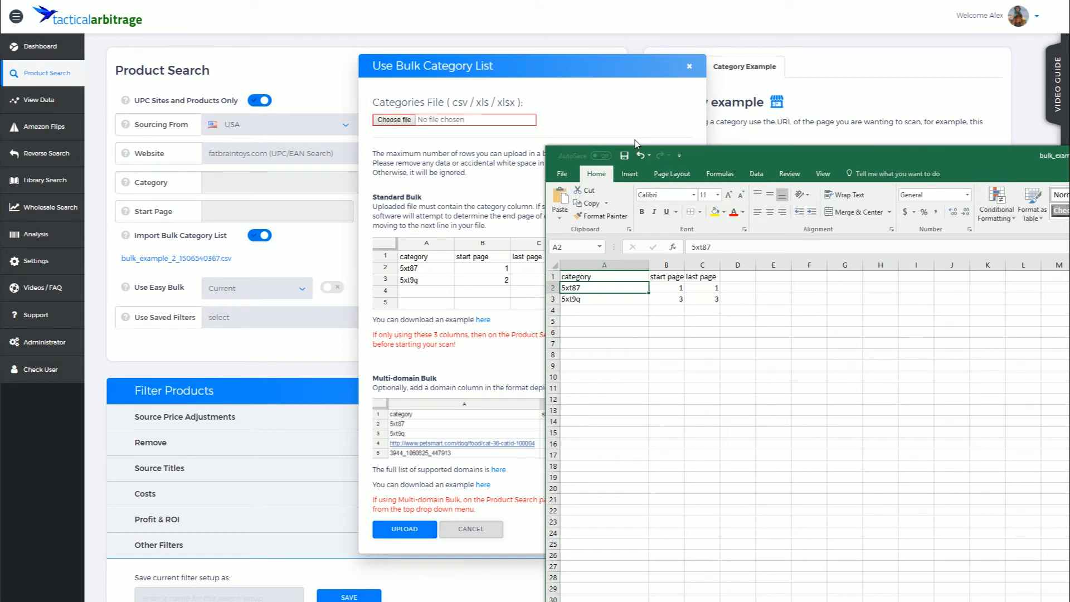
{"action": "left_click", "coordinate": [477, 537]}
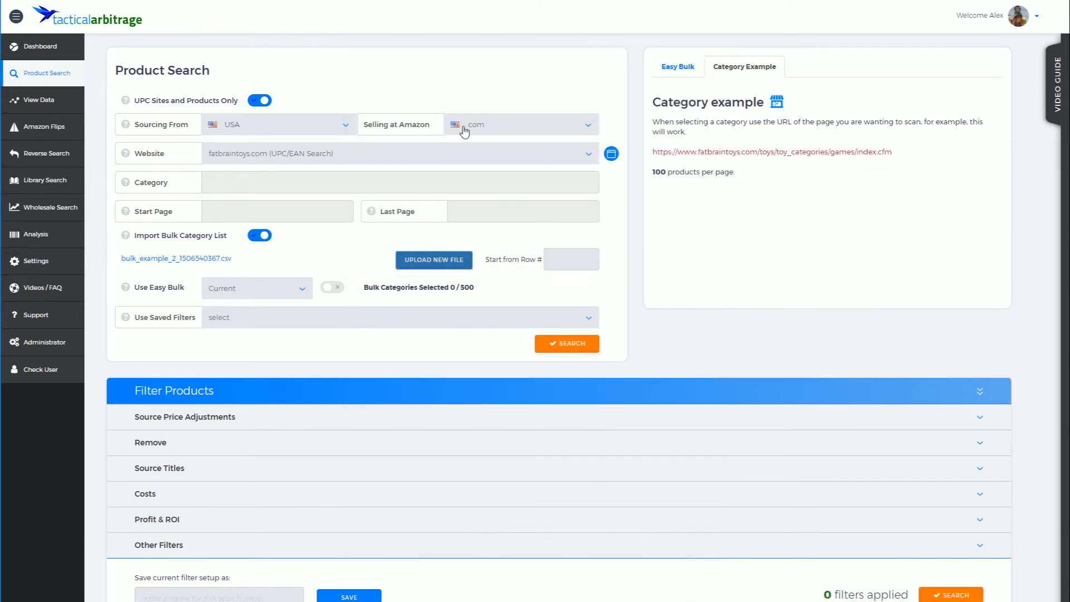
{"action": "left_click", "coordinate": [613, 154]}
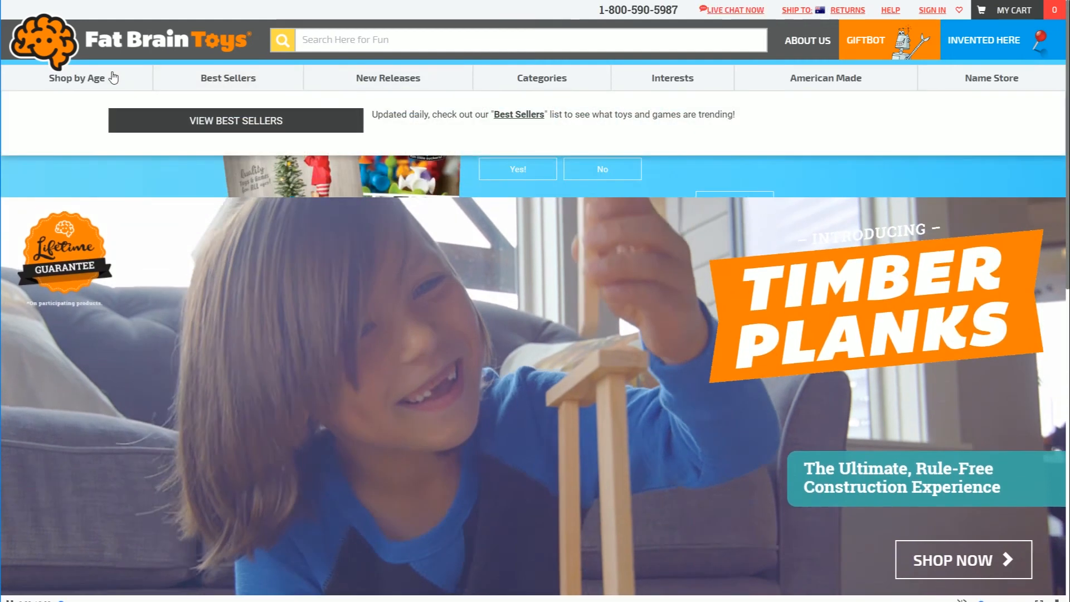
{"action": "mouse_move", "coordinate": [563, 84]}
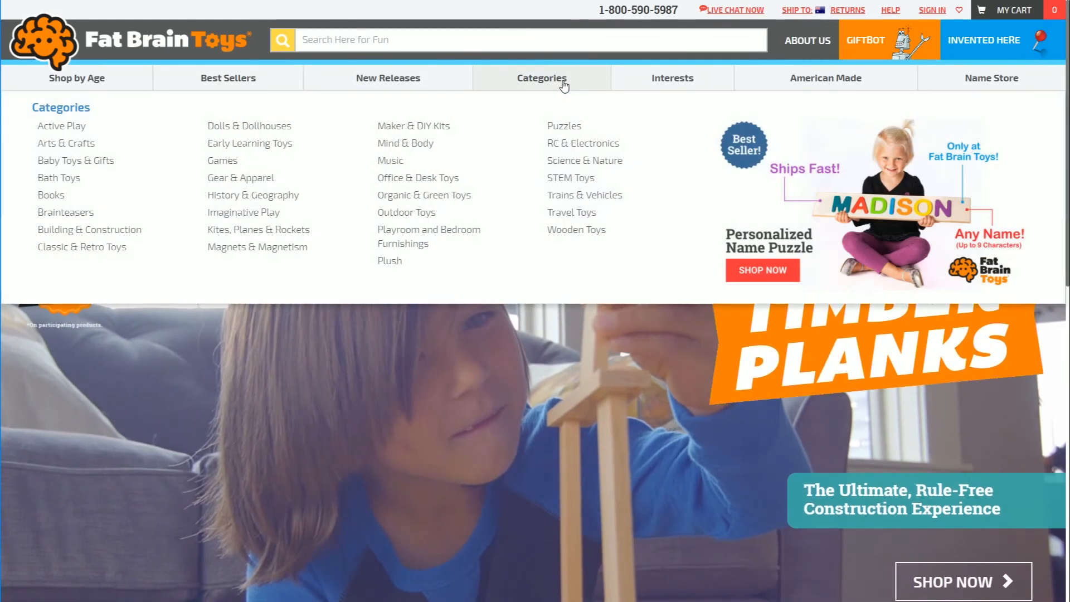
{"action": "left_click", "coordinate": [396, 161]}
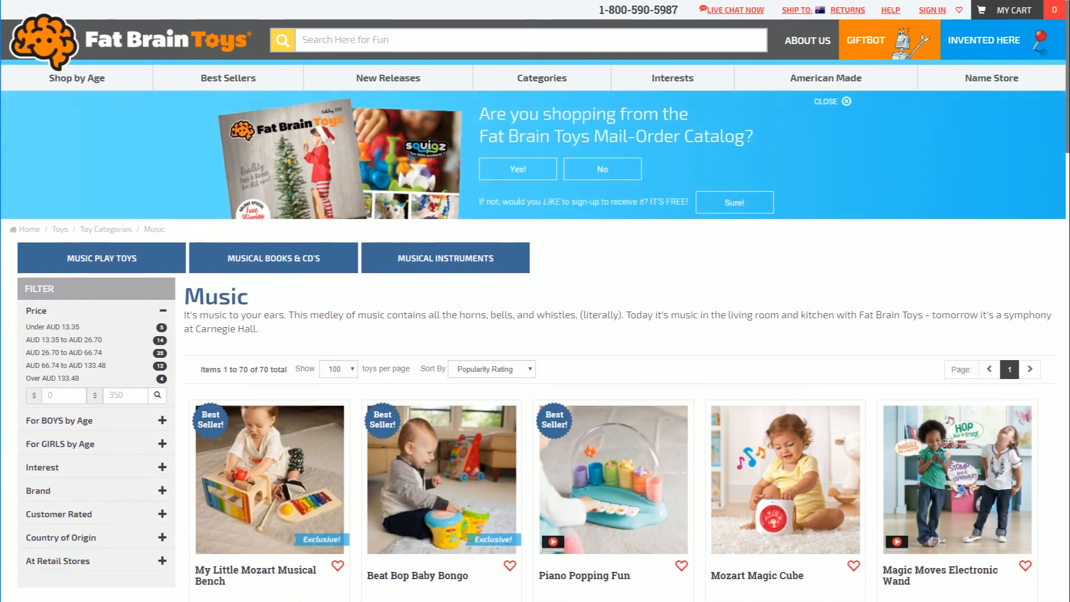
{"action": "key", "text": "alt+Tab"}
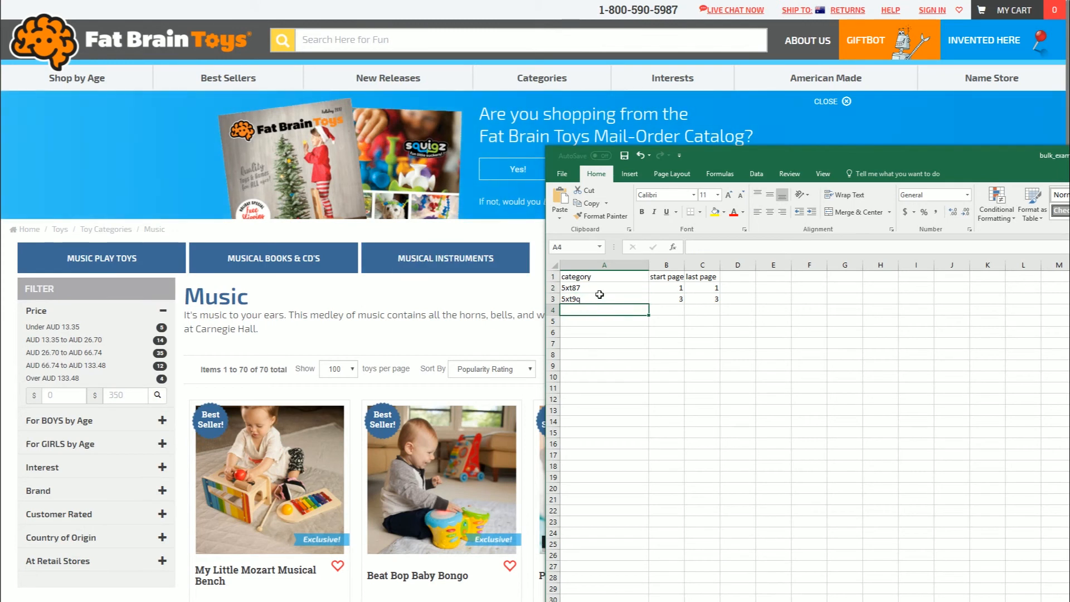
{"action": "type", "text": "https://www.fatbraintoys.com/toys/toy_categories/music/index.cfm"}
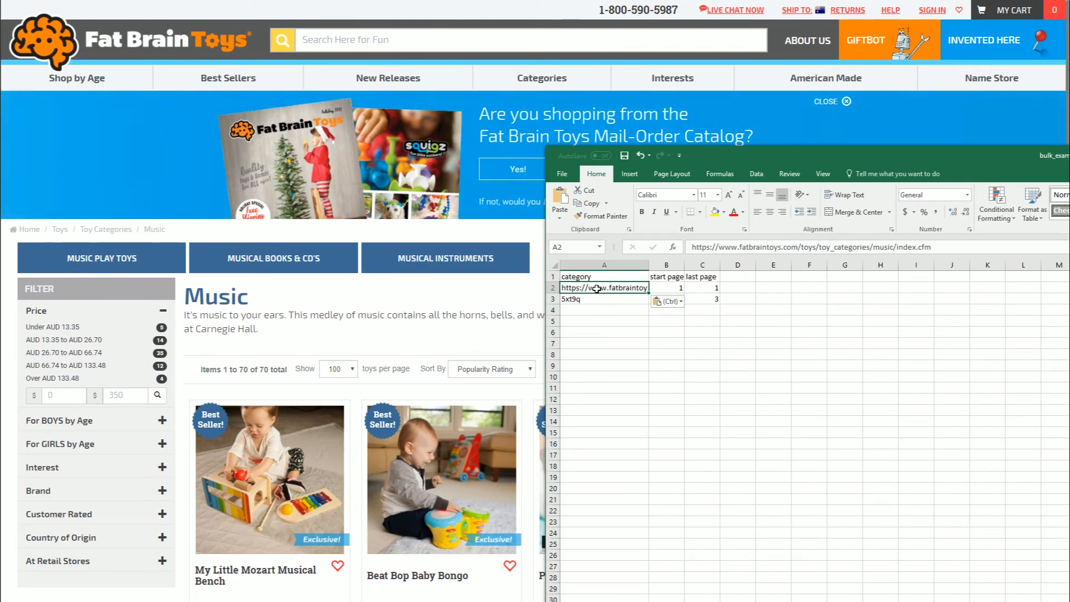
- Clear the start page and last page values in rows 2 and 3 of the sheet
{"action": "left_click", "coordinate": [674, 289]}
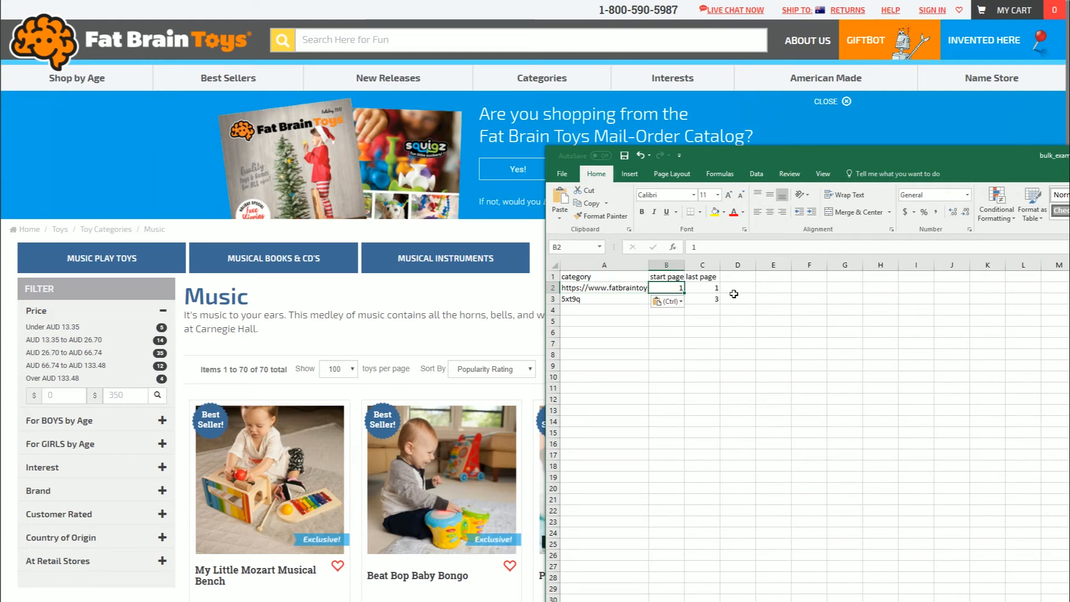
{"action": "key", "text": "Delete"}
{"action": "left_click", "coordinate": [702, 288]}
{"action": "key", "text": "Delete"}
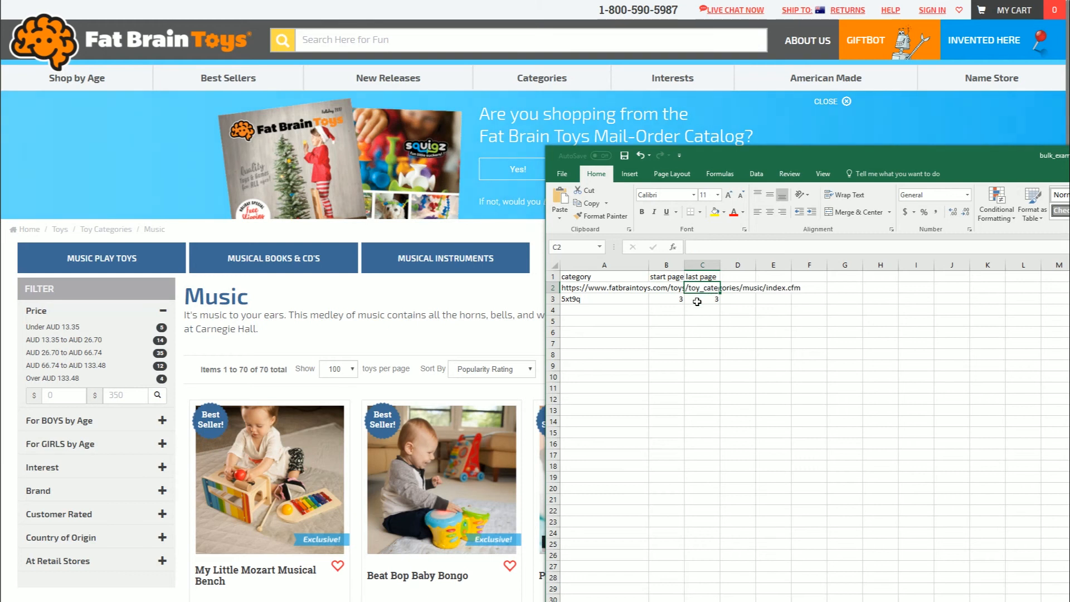
{"action": "left_click_drag", "start_coordinate": [676, 299], "coordinate": [700, 300]}
{"action": "key", "text": "Delete"}
{"action": "left_click", "coordinate": [692, 341]}
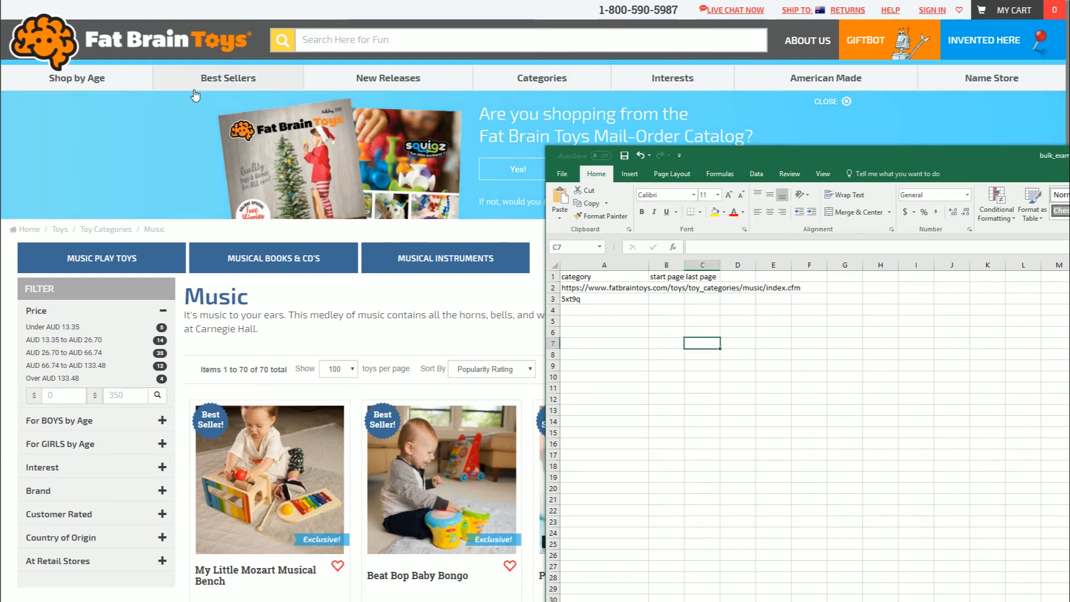
{"action": "mouse_move", "coordinate": [521, 77]}
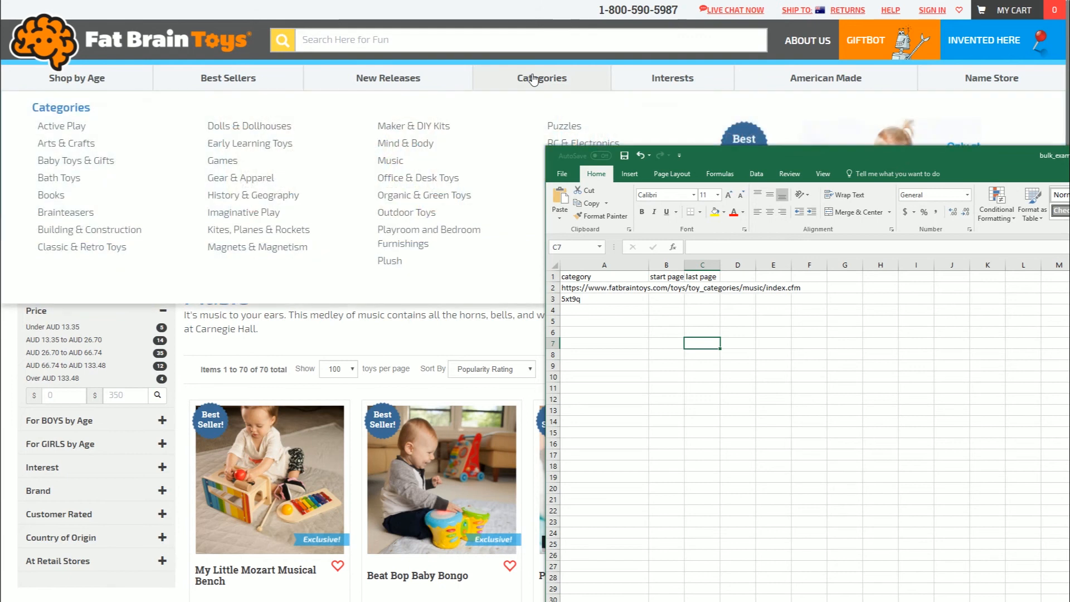
{"action": "left_click", "coordinate": [232, 164]}
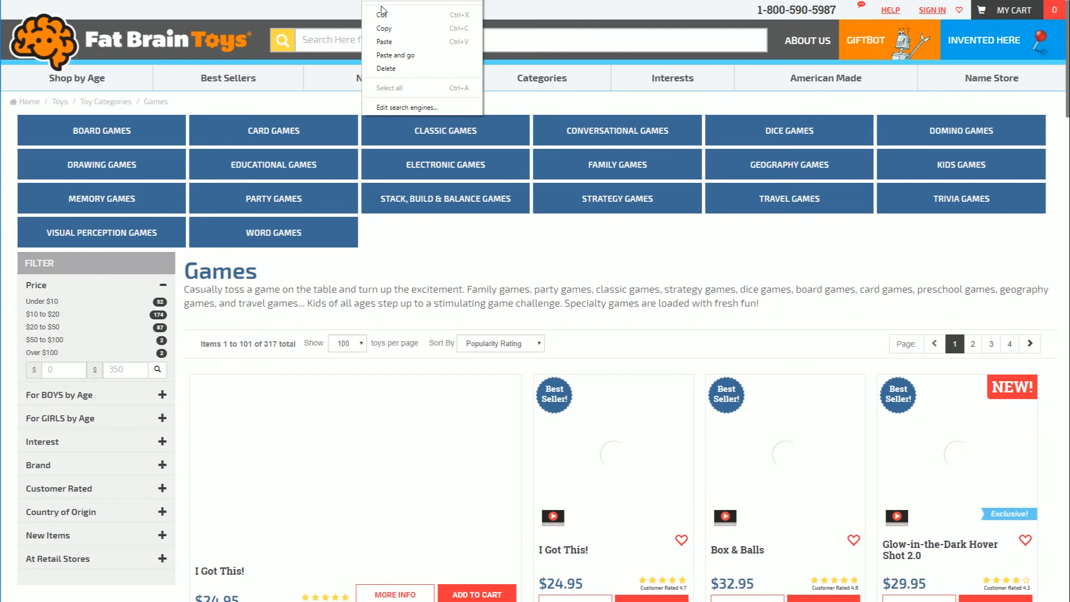
{"action": "key", "text": "alt+Tab"}
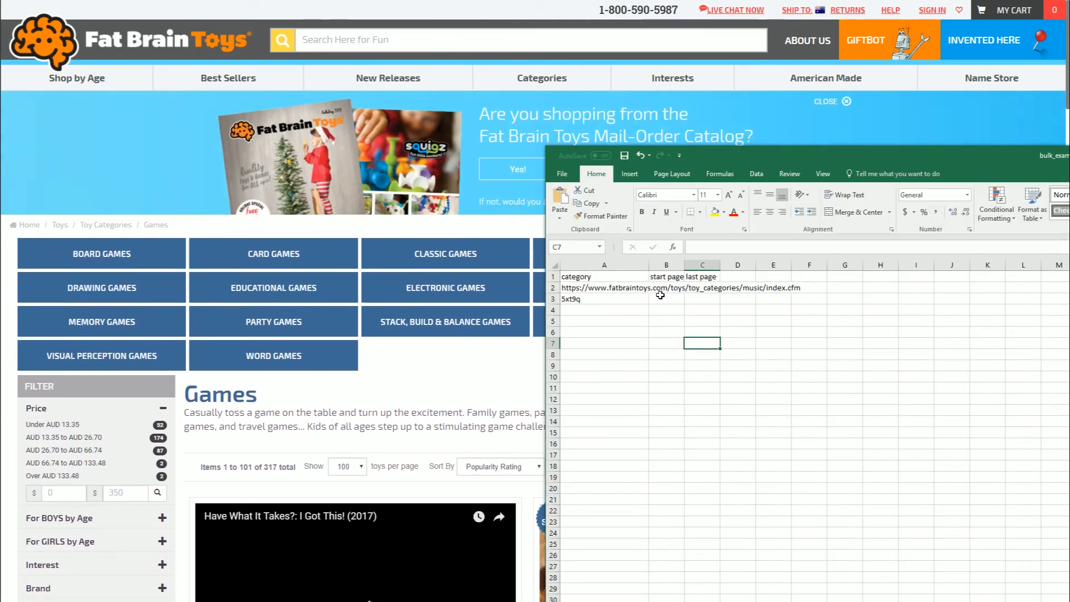
{"action": "right_click", "coordinate": [598, 302]}
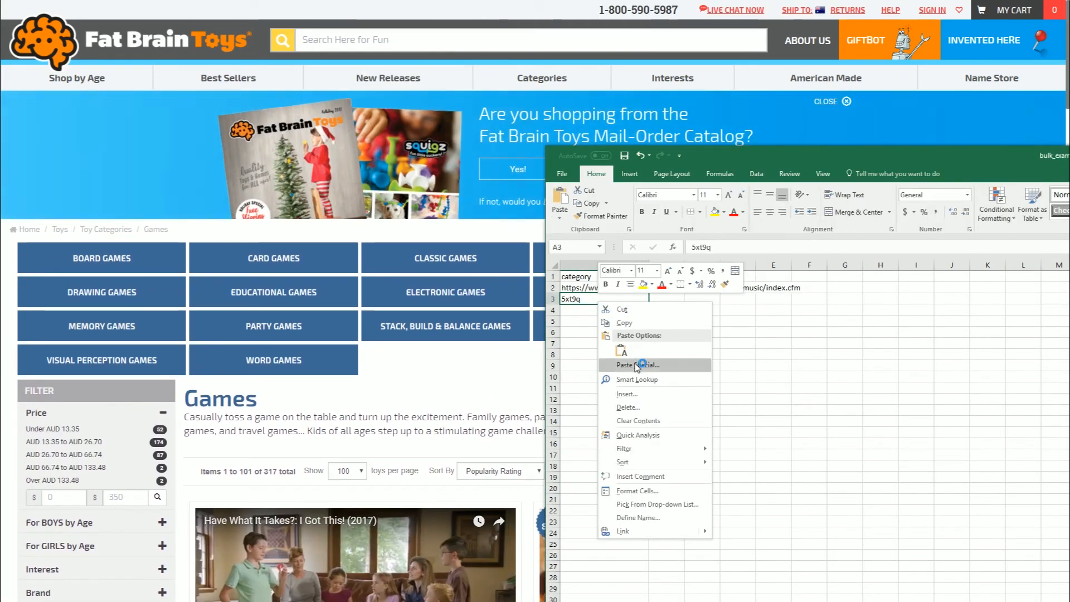
{"action": "left_click", "coordinate": [622, 351]}
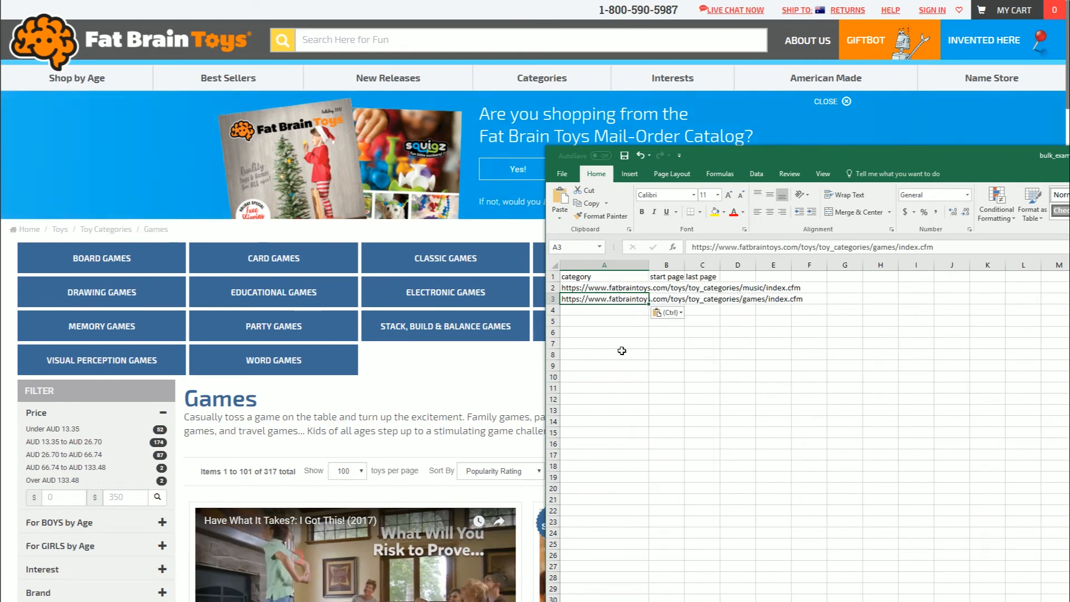
{"action": "left_click", "coordinate": [621, 354]}
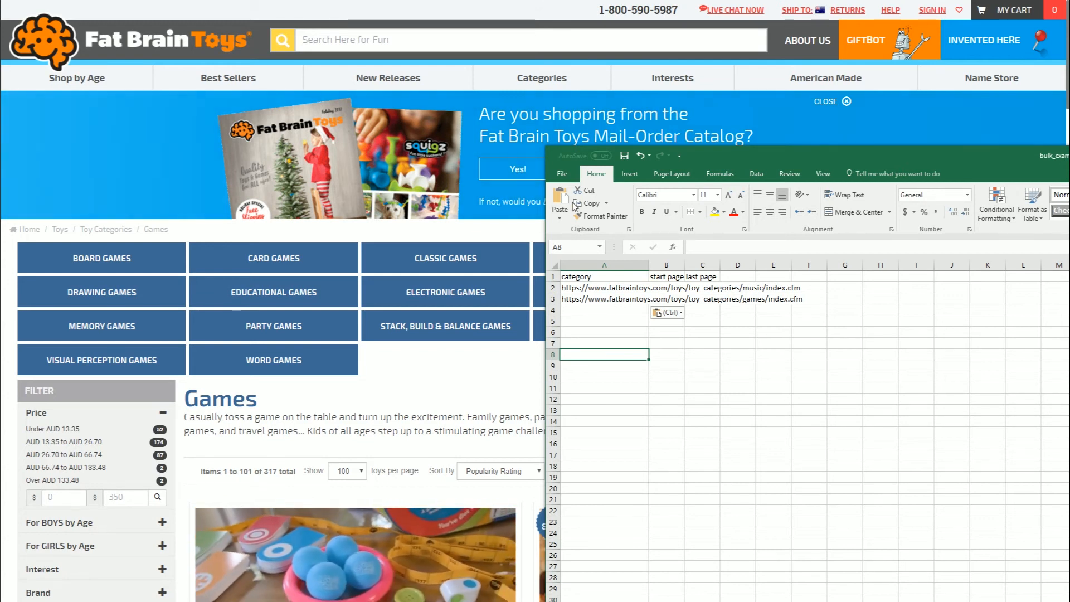
- Save the workbook as a comma-delimited CSV named "fatbrain bulk" in the Downloads > bulk import folder
{"action": "left_click", "coordinate": [563, 170]}
{"action": "left_click", "coordinate": [574, 286]}
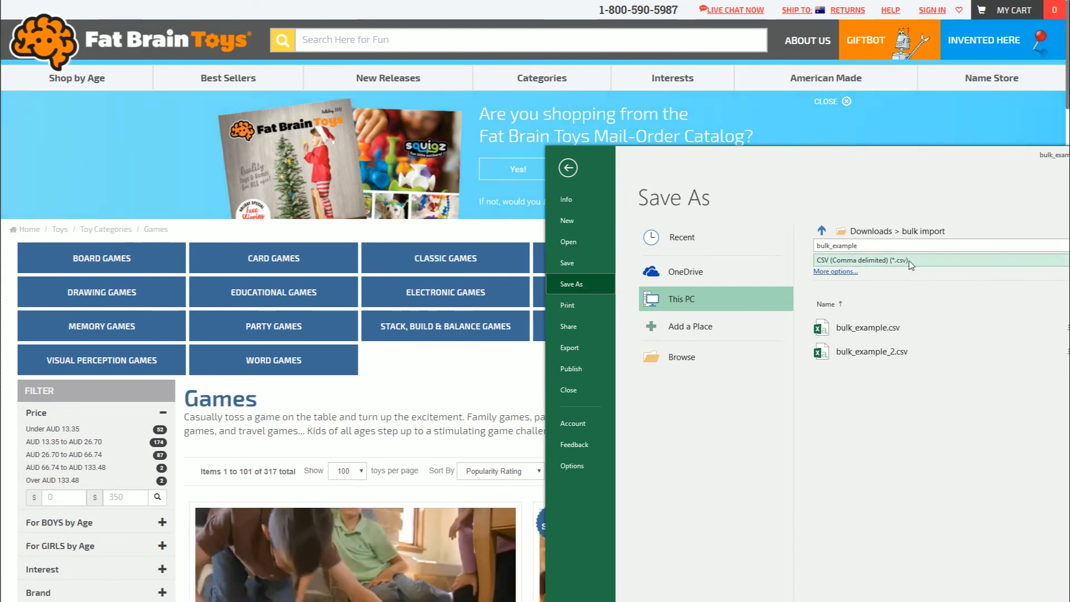
{"action": "left_click", "coordinate": [868, 249]}
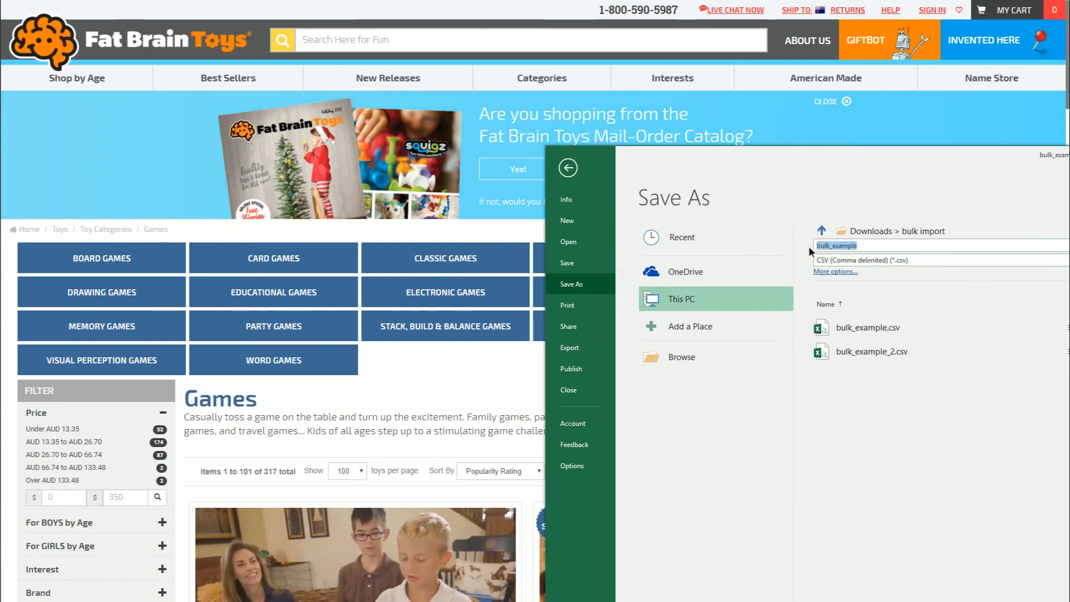
{"action": "type", "text": "fatbr"}
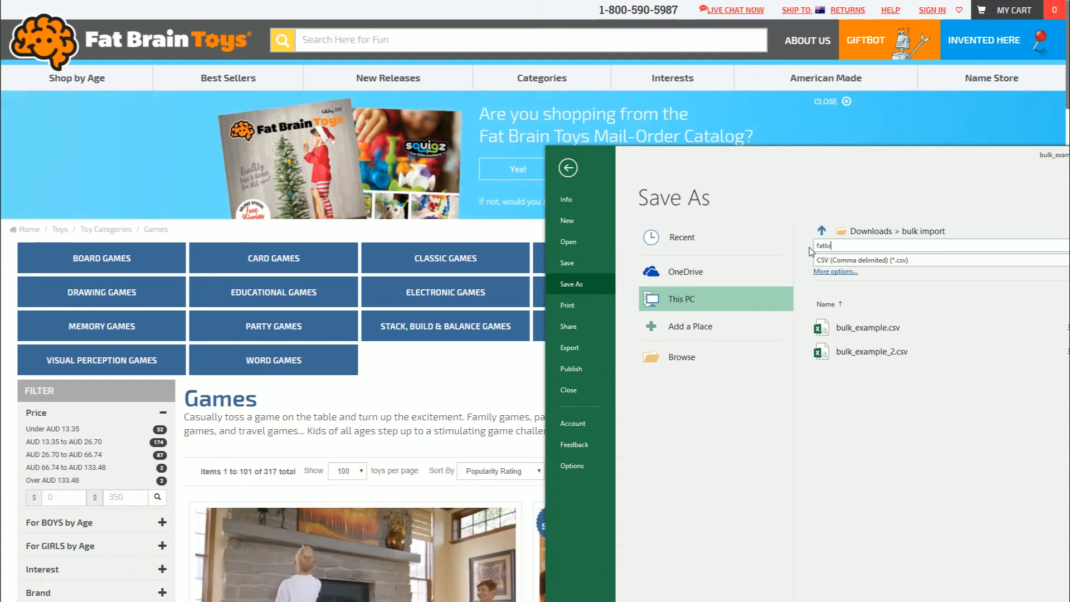
{"action": "type", "text": "ain bulk"}
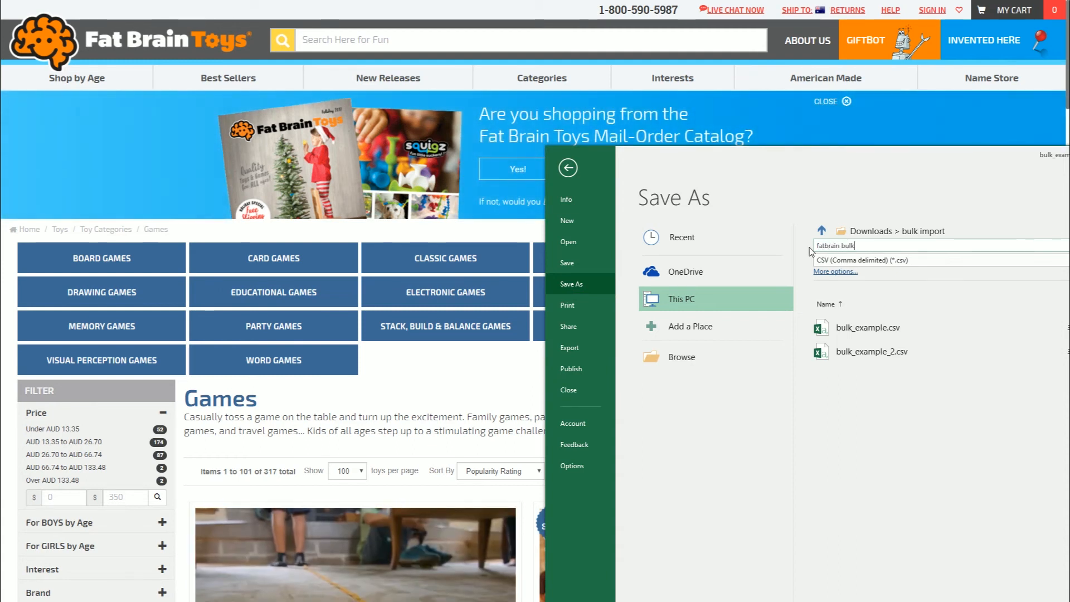
{"action": "key", "text": "Return"}
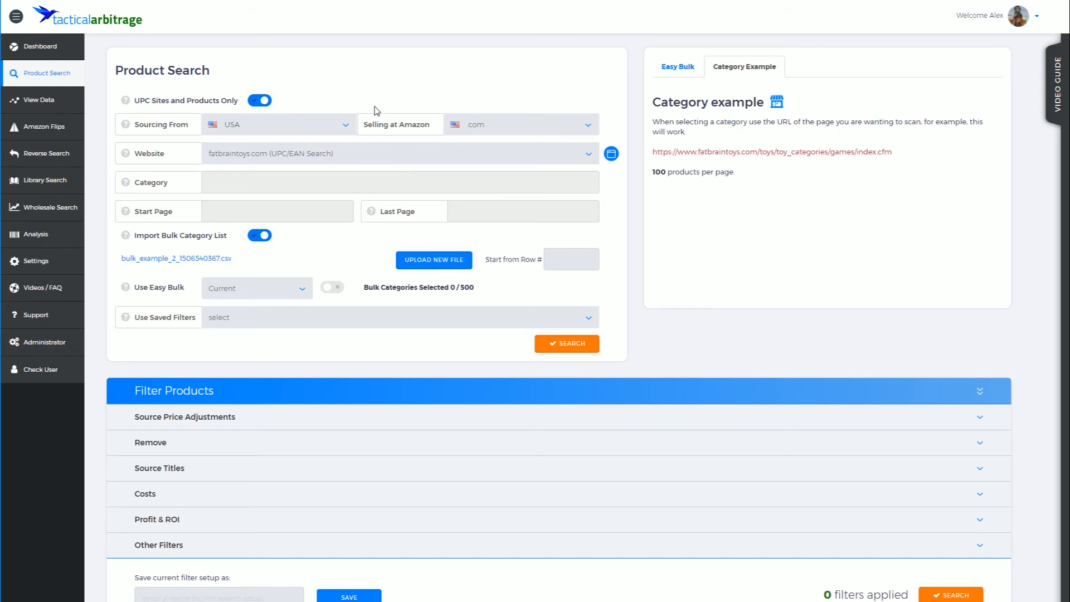
- Choose "fatbrain bulk" as the new bulk category file and submit it for column mapping
{"action": "left_click", "coordinate": [427, 262]}
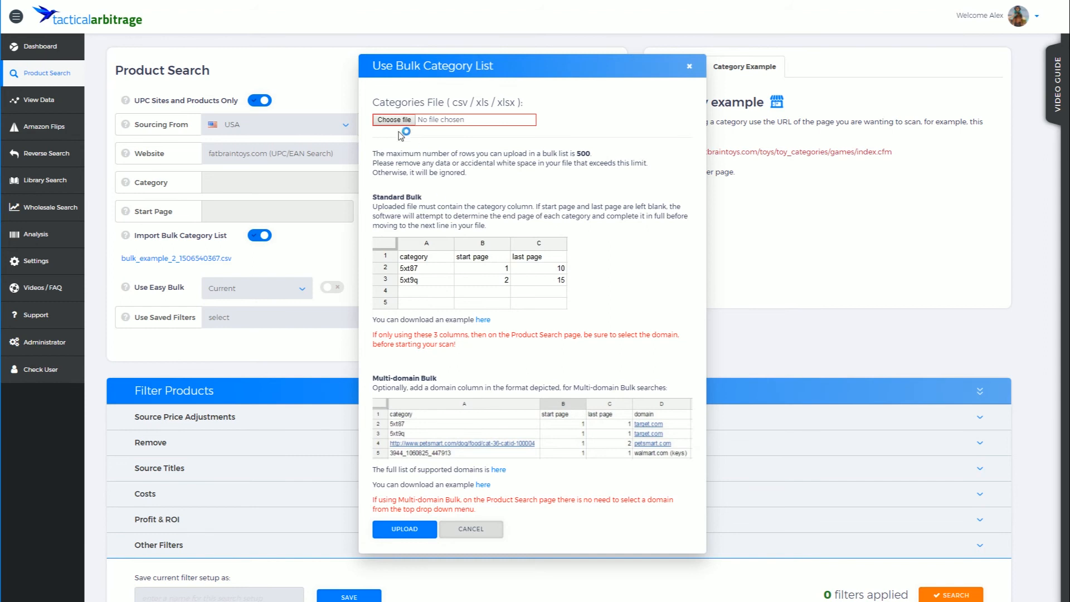
{"action": "left_click", "coordinate": [395, 120]}
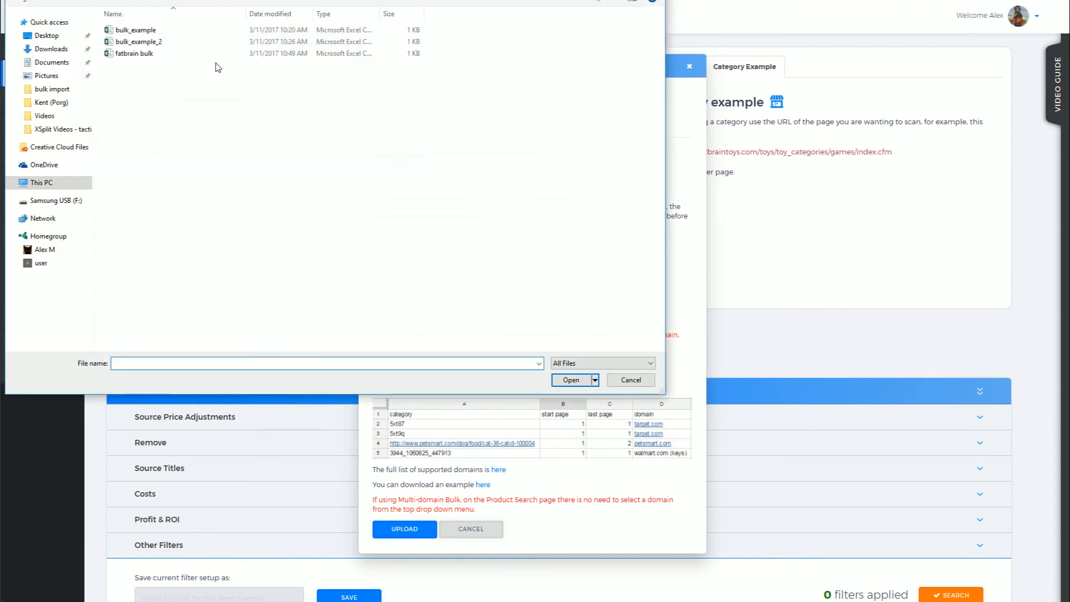
{"action": "left_click", "coordinate": [144, 53]}
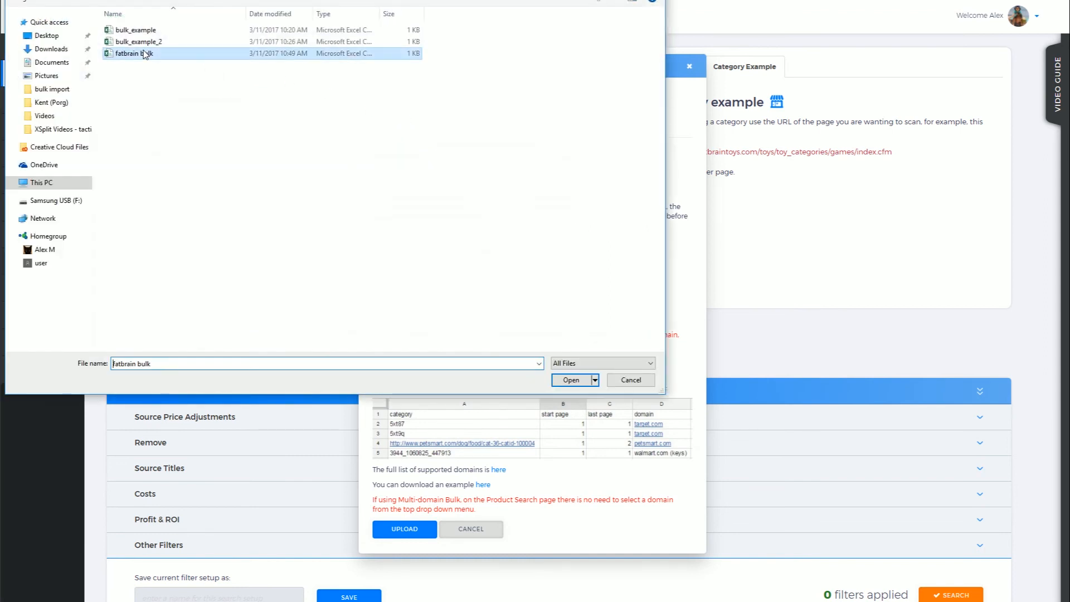
{"action": "left_click", "coordinate": [571, 381]}
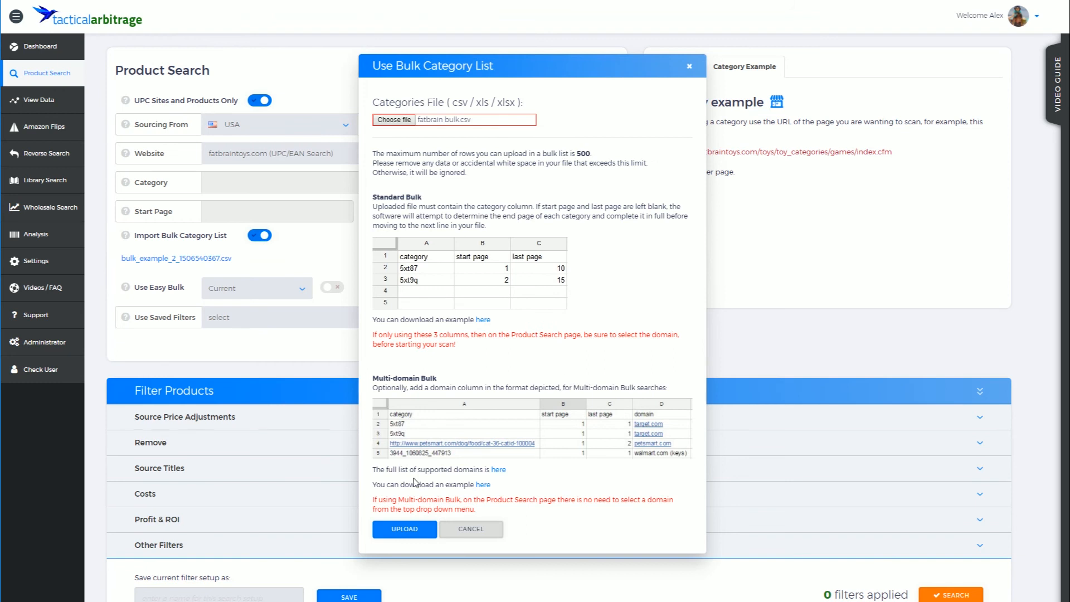
{"action": "left_click", "coordinate": [422, 530]}
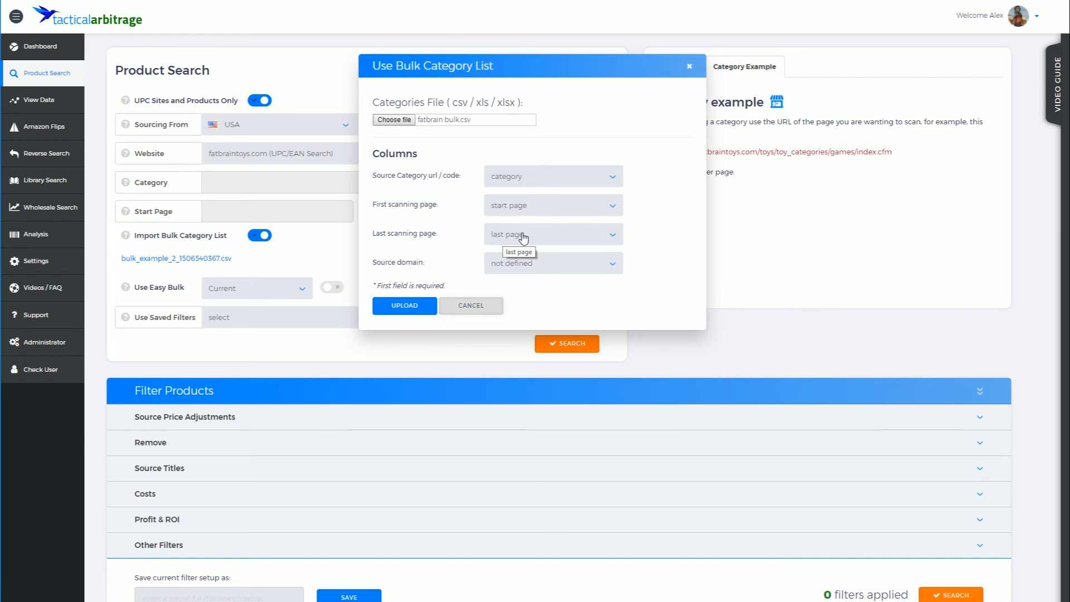
- Set the first and last scanning page columns to "not defined" and upload the mapped category list
{"action": "key", "text": "alt+Tab"}
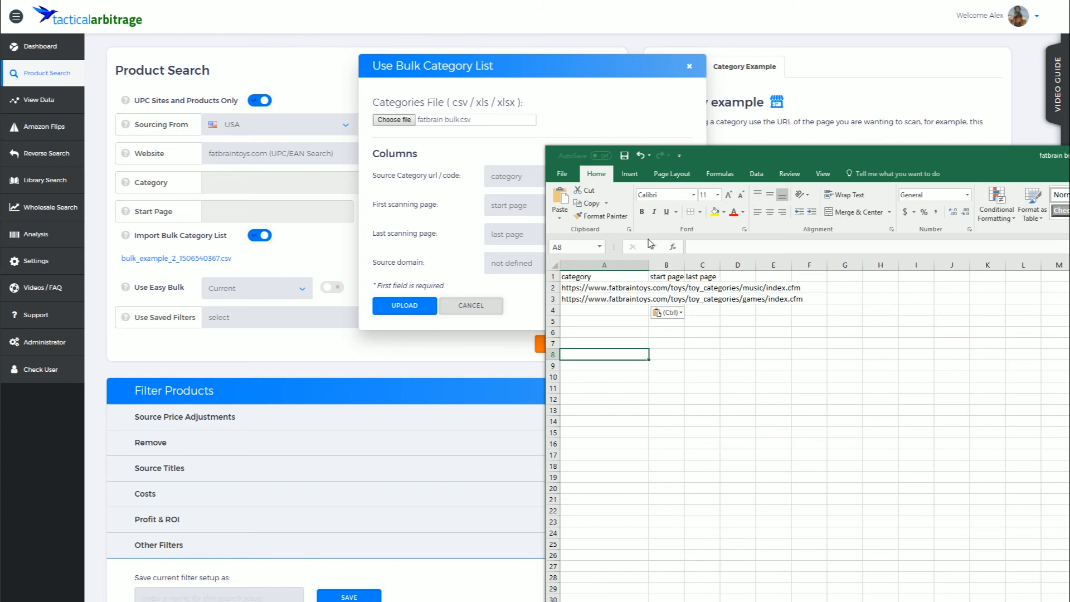
{"action": "key", "text": "alt+Tab"}
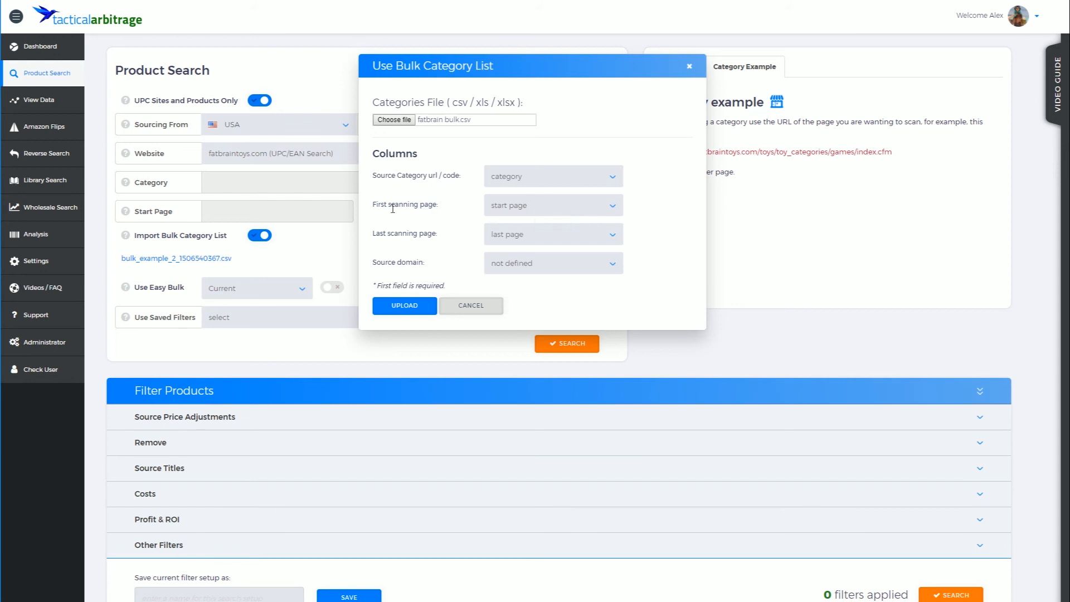
{"action": "left_click_drag", "start_coordinate": [374, 204], "coordinate": [434, 205]}
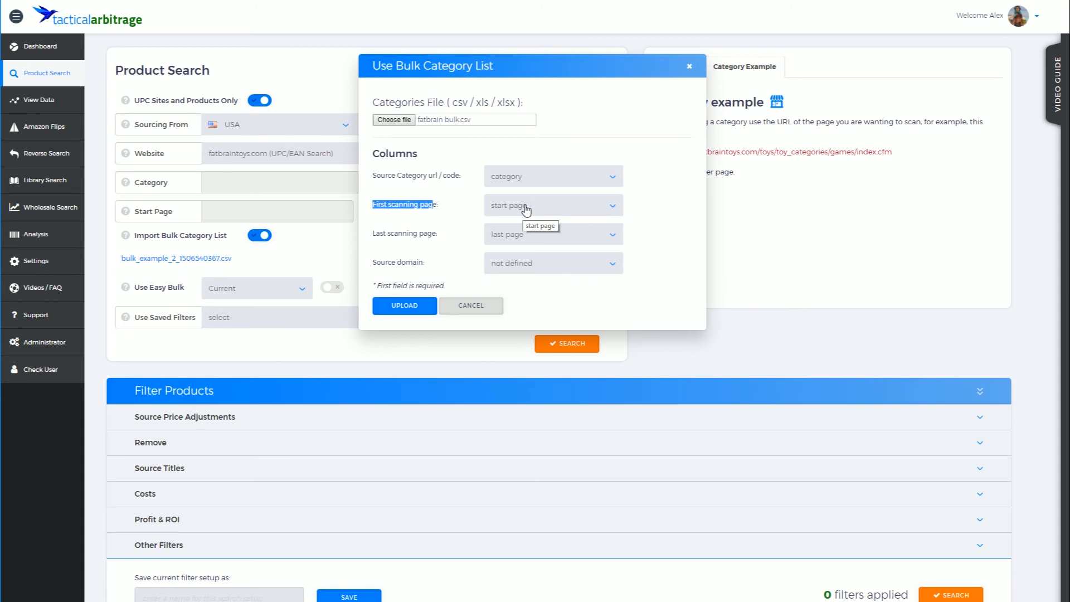
{"action": "left_click", "coordinate": [527, 210]}
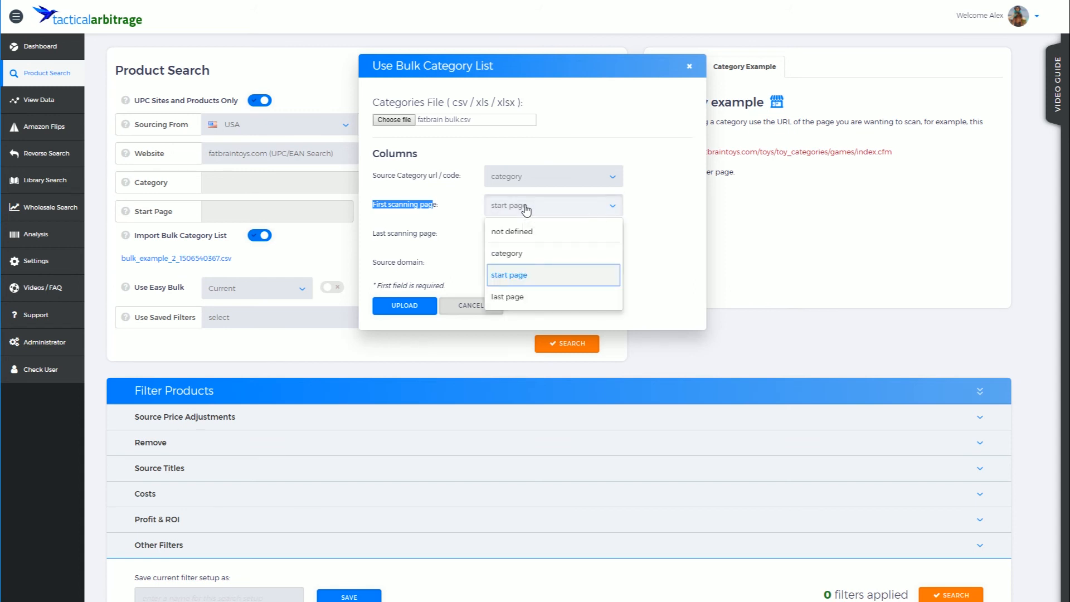
{"action": "left_click", "coordinate": [526, 230]}
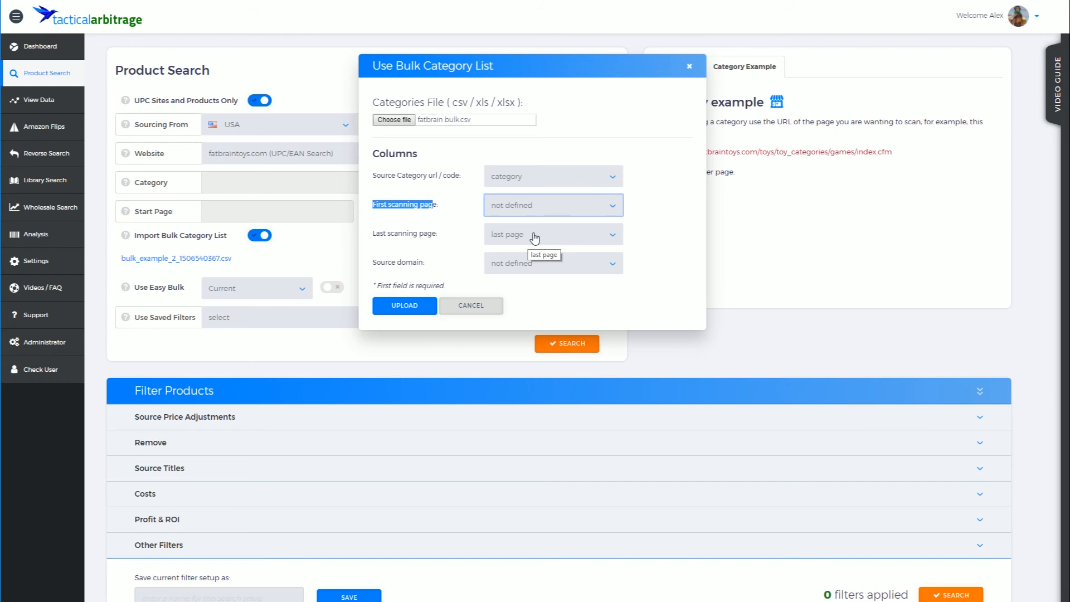
{"action": "left_click", "coordinate": [536, 239]}
{"action": "left_click", "coordinate": [534, 259]}
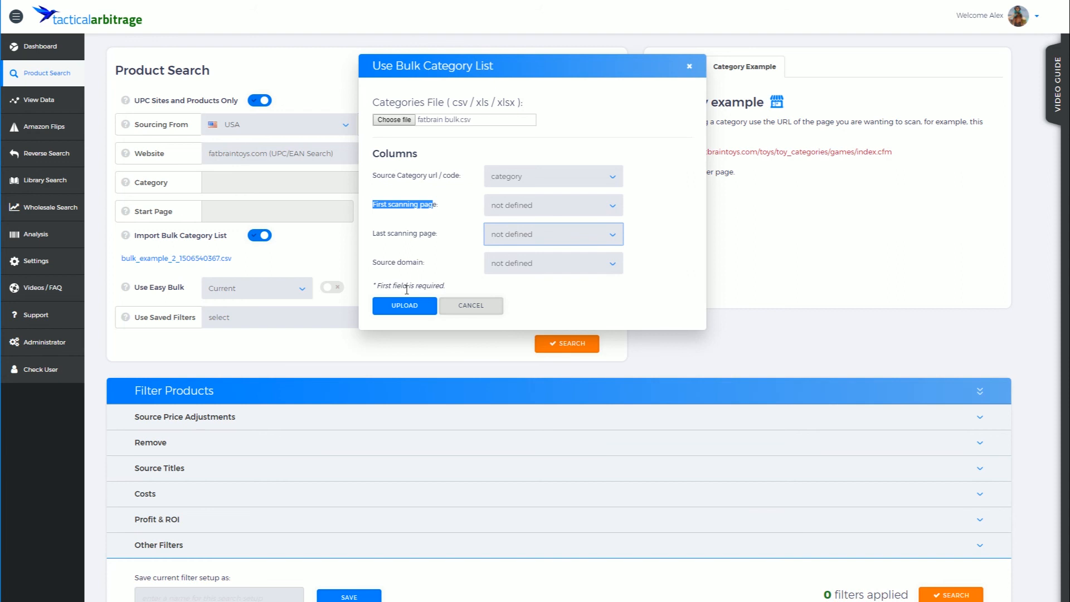
{"action": "left_click_drag", "start_coordinate": [373, 286], "coordinate": [449, 287]}
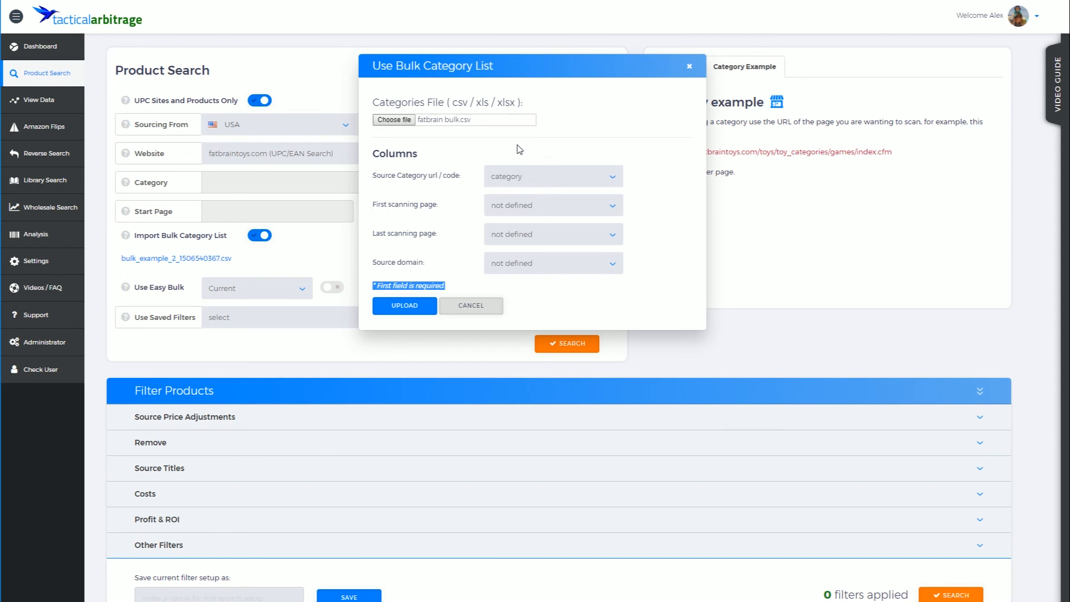
{"action": "left_click", "coordinate": [404, 309]}
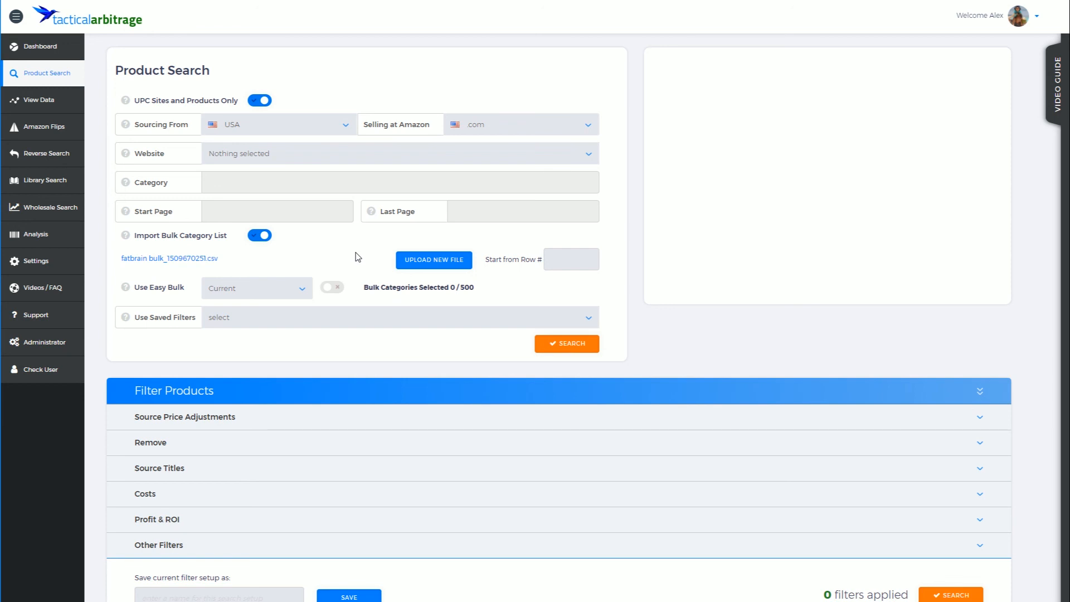
- Select fatbraintoys.com (UPC/EAN Search) as the website for the product search
{"action": "left_click", "coordinate": [231, 156]}
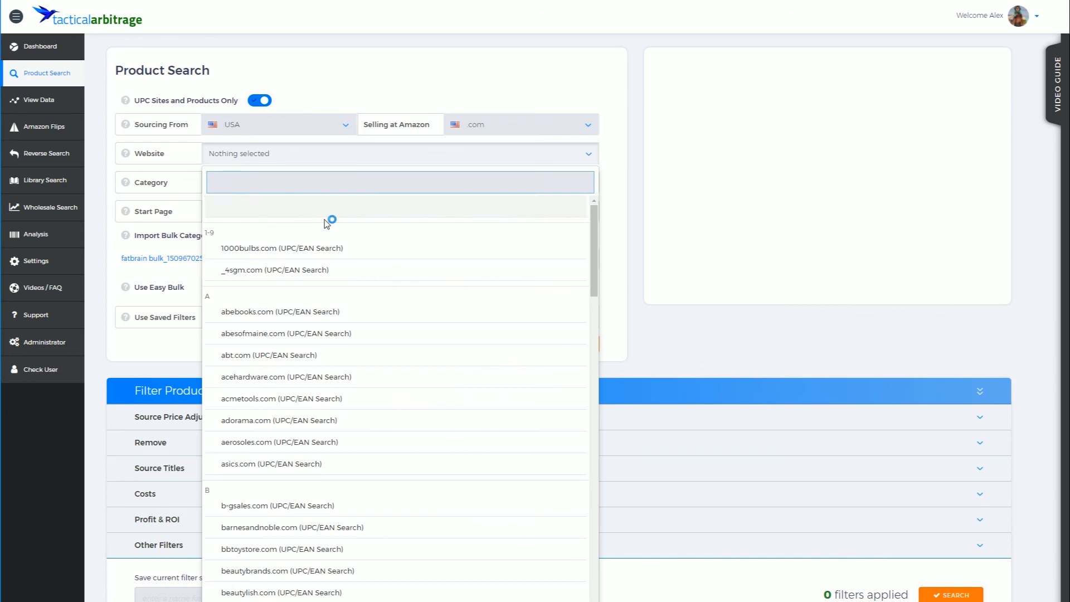
{"action": "scroll", "coordinate": [491, 351], "scroll_direction": "down", "scroll_amount": 5}
{"action": "scroll", "coordinate": [487, 356], "scroll_direction": "down", "scroll_amount": 3}
{"action": "scroll", "coordinate": [487, 354], "scroll_direction": "up", "scroll_amount": 1}
{"action": "left_click", "coordinate": [326, 388]}
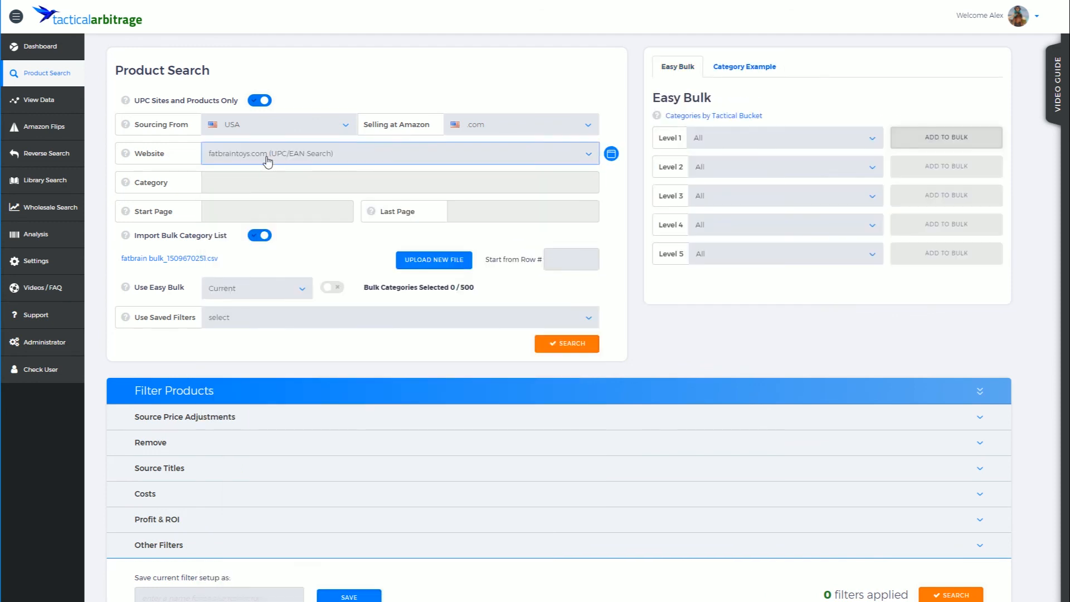